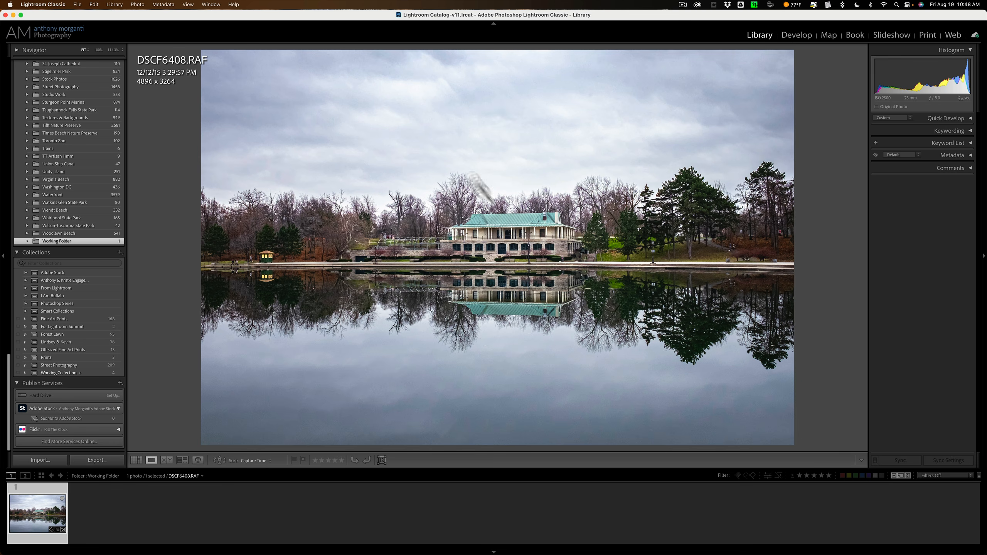
Open the photo's export settings and set the export location to the same folder as the original photo.
right_click(456, 150)
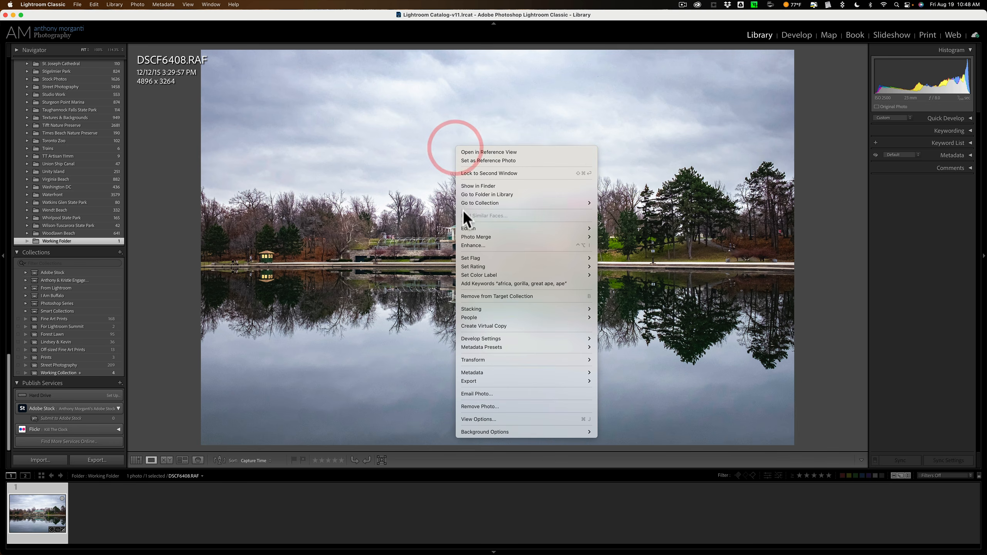
click(400, 186)
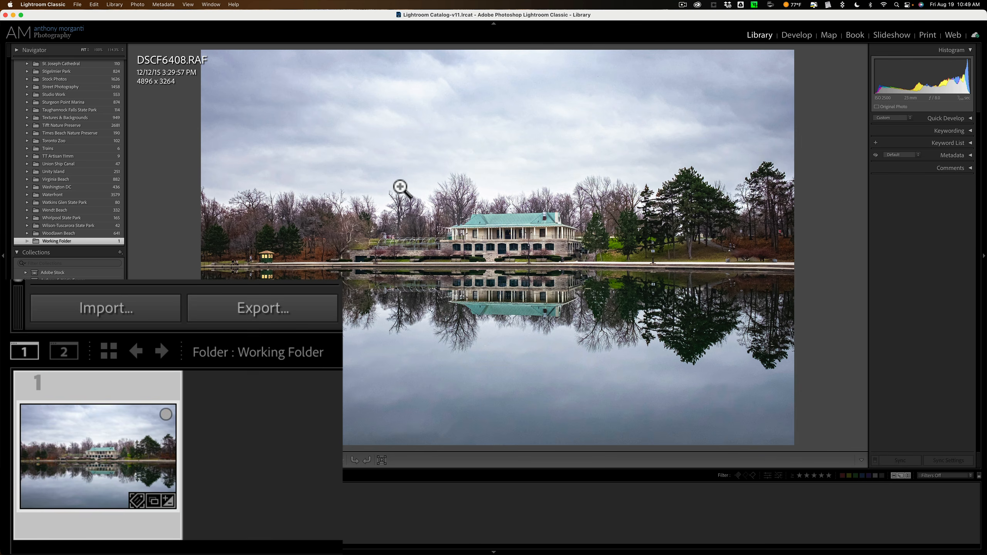
click(264, 309)
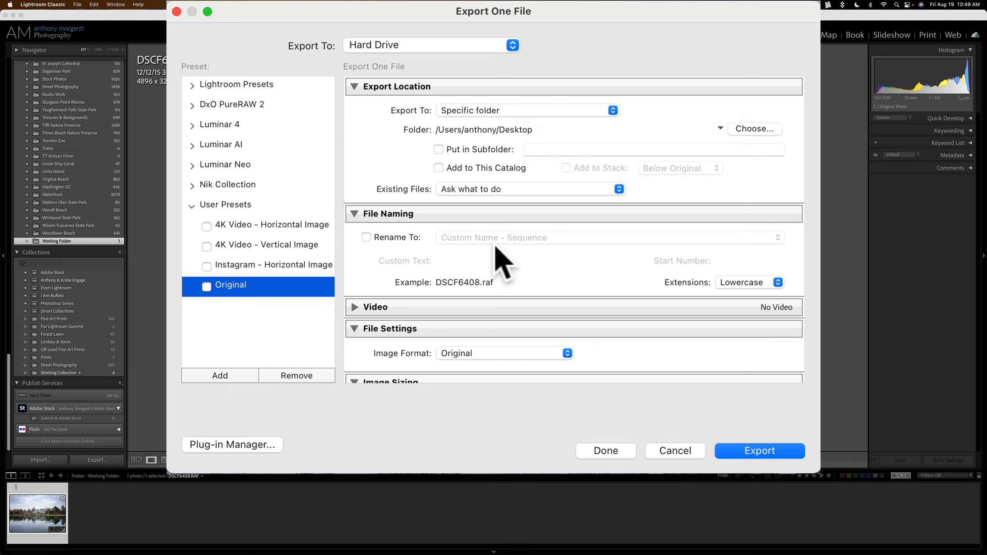
click(475, 111)
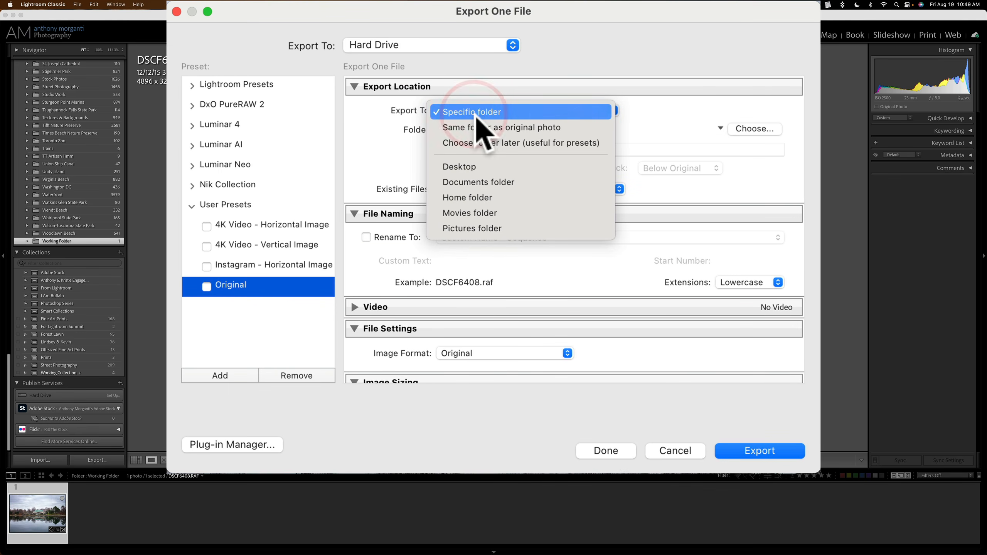
click(479, 126)
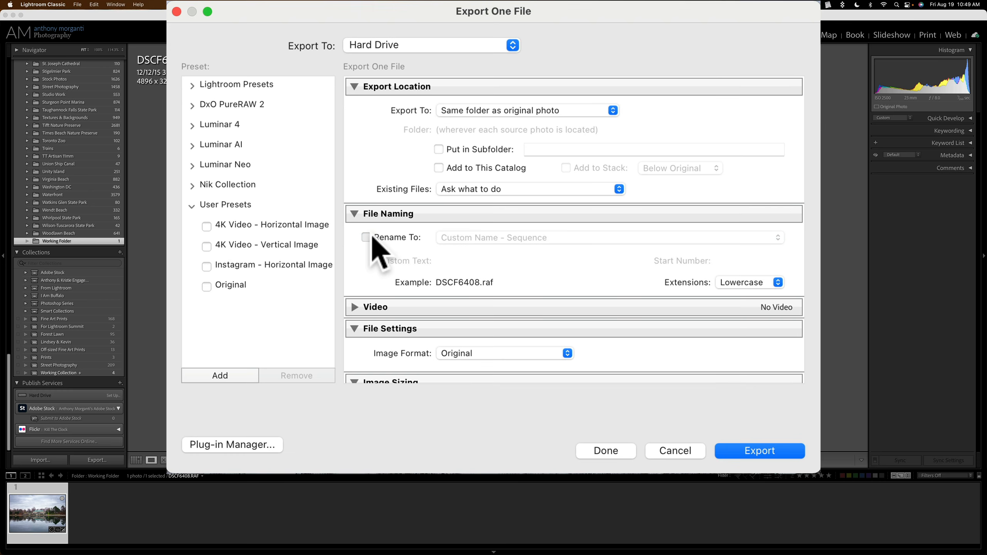
Enable renaming for the exported file and set its custom text to On1.
click(390, 239)
double_click(489, 260)
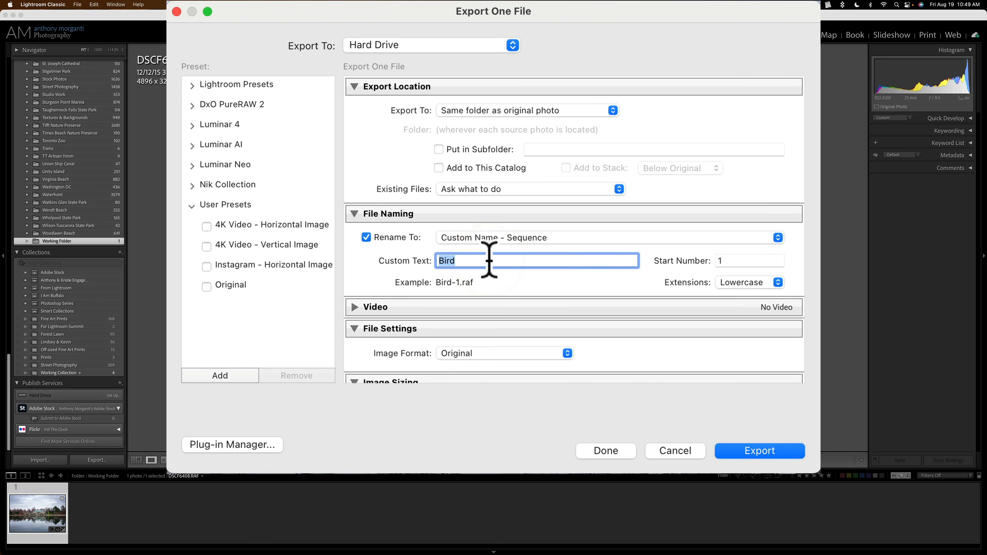
text(Onl)
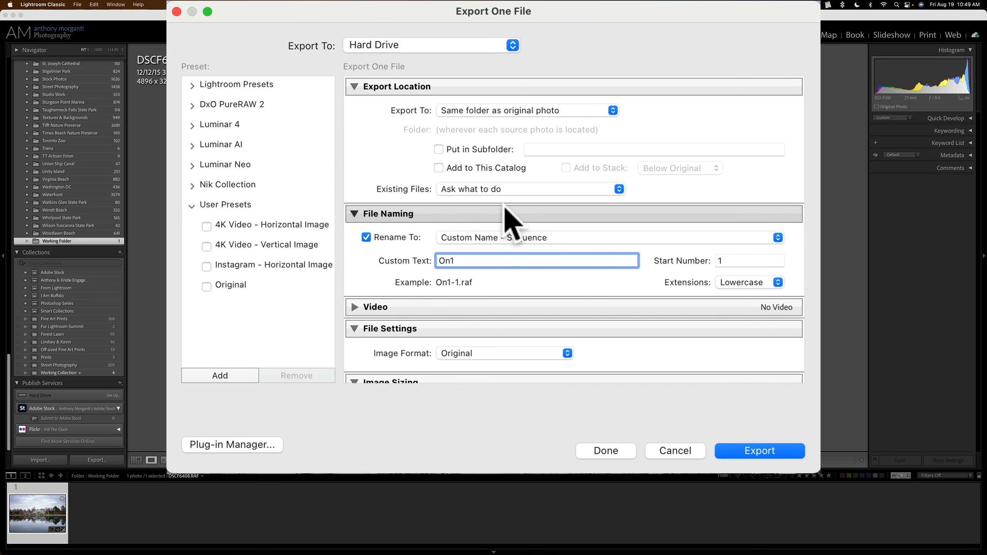
Set the exported file's image format to PSD.
scroll(507, 220, down, 5)
click(471, 165)
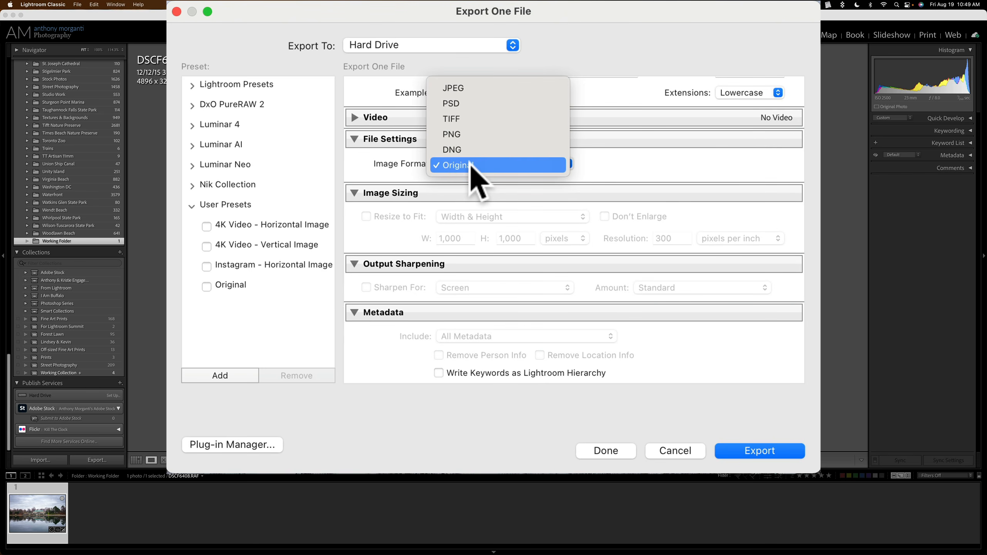
click(464, 104)
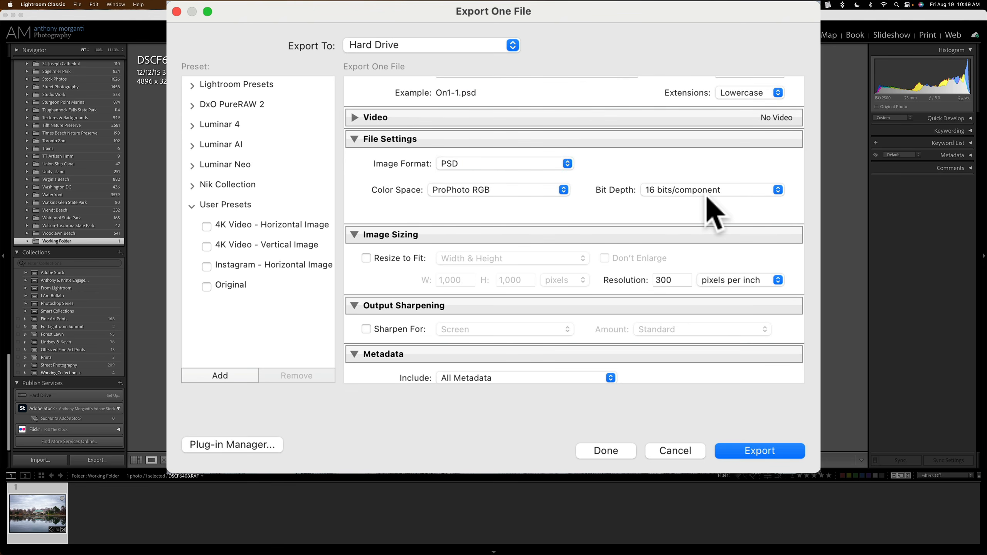
Set the After Export post-processing action to Open in Other Application.
scroll(622, 202, down, 2)
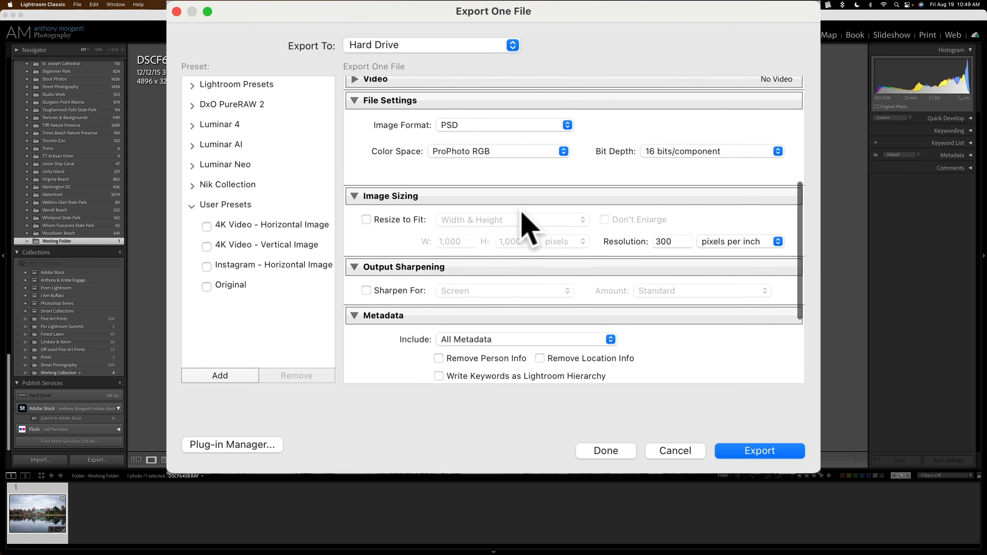
scroll(524, 219, down, 4)
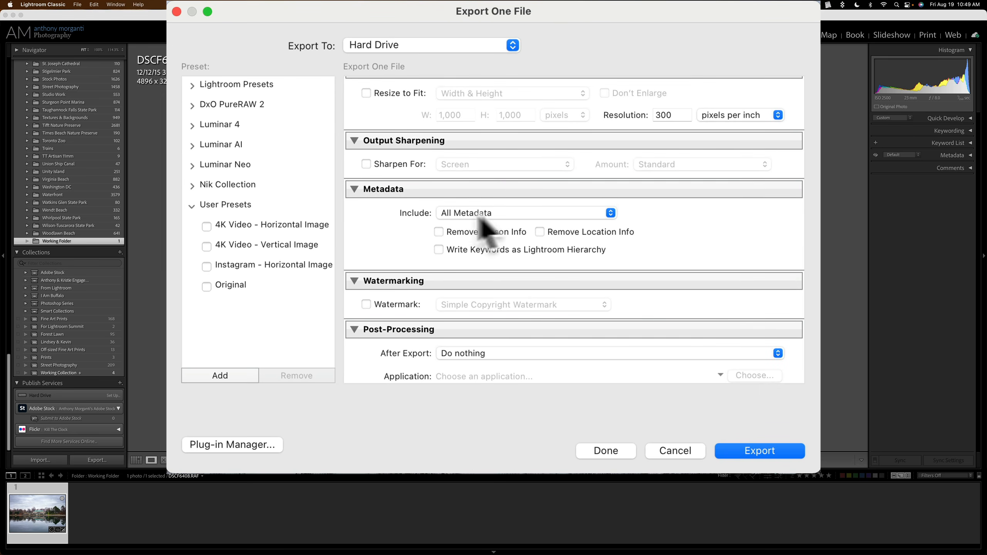
scroll(454, 219, down, 1)
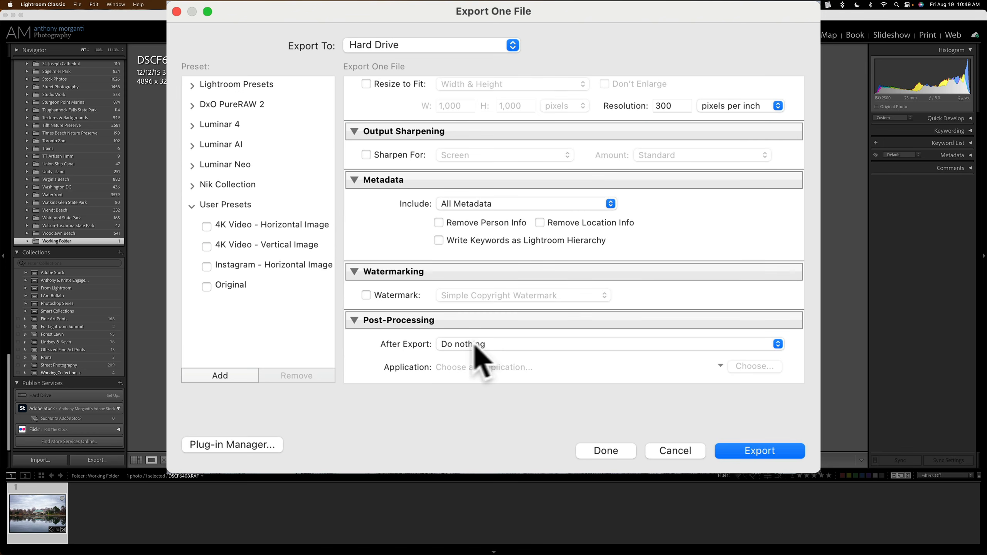
click(776, 344)
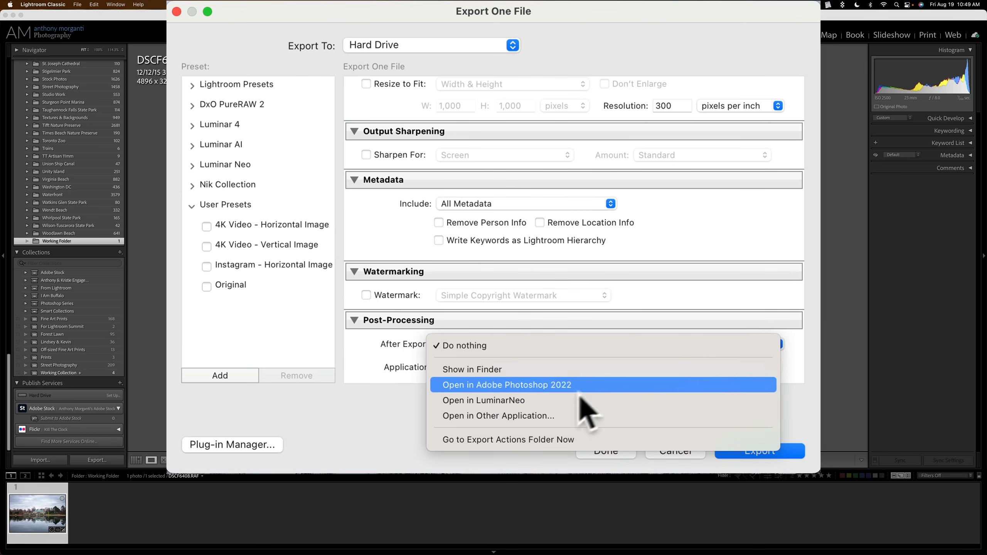
click(520, 415)
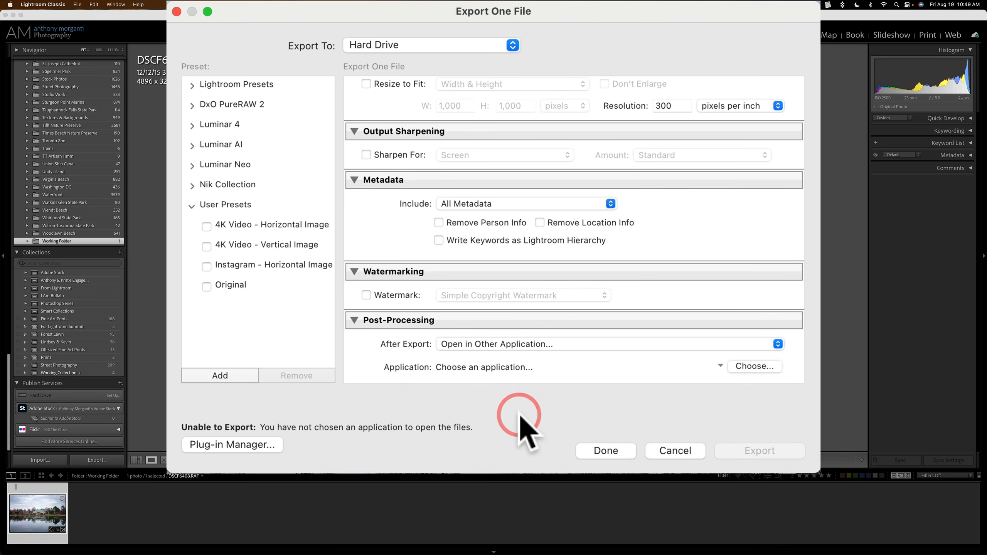
Choose ON1 Photo RAW 2022.app from the ON1 Photo RAW 2022 folder in Applications as the application that opens the export.
click(760, 368)
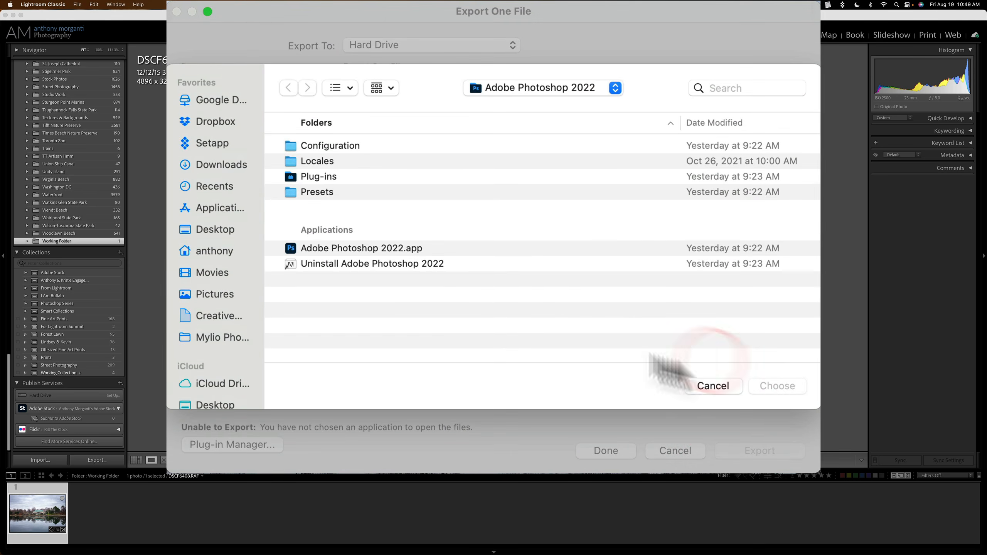
click(212, 207)
scroll(373, 230, down, 5)
scroll(365, 237, down, 6)
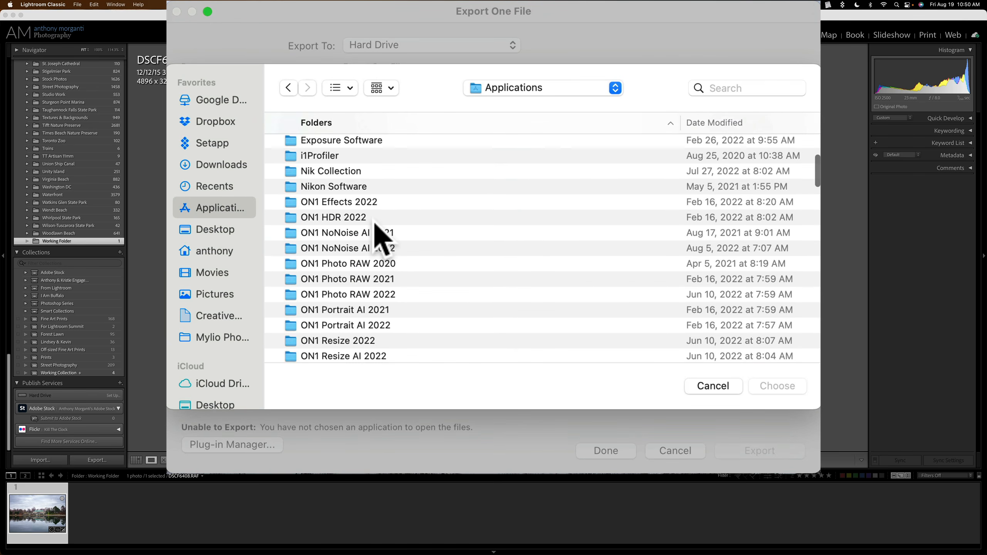
double_click(371, 255)
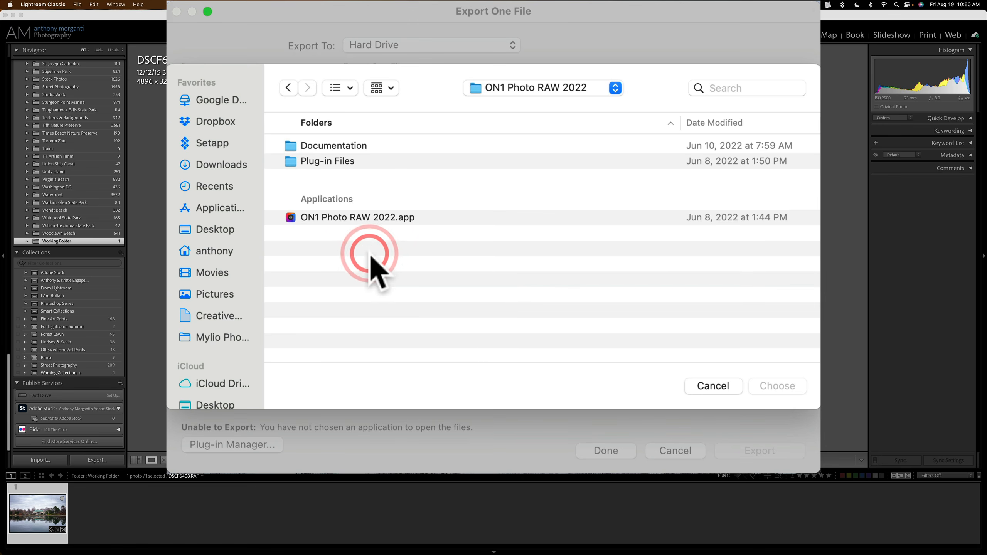
click(352, 219)
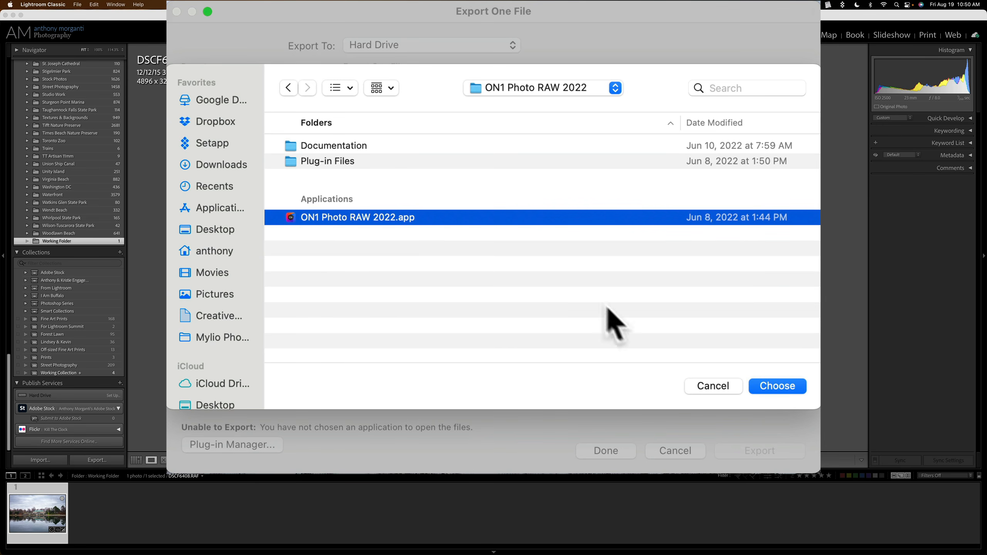
click(768, 386)
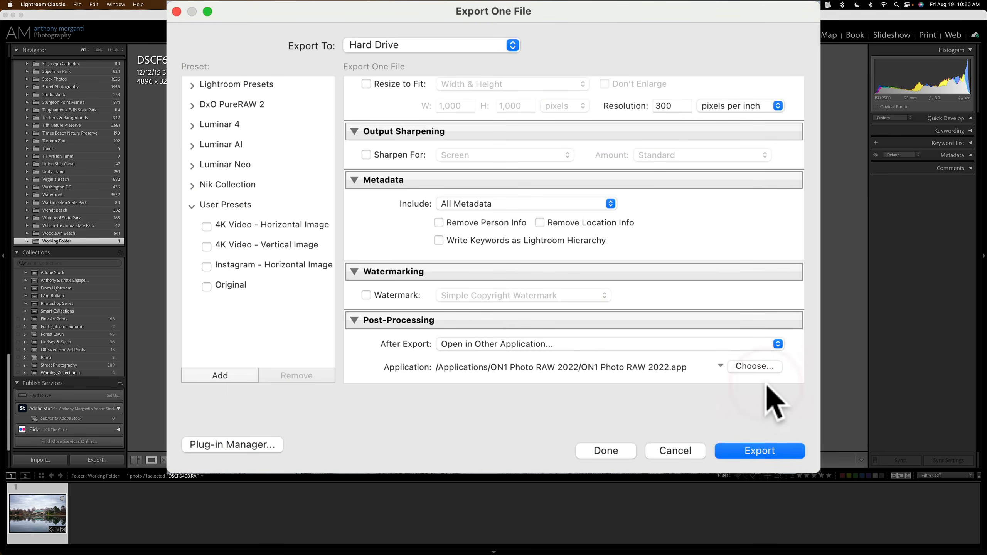
Review the export settings and export the photo so that it opens in ON1 Photo RAW 2022.
scroll(608, 252, up, 10)
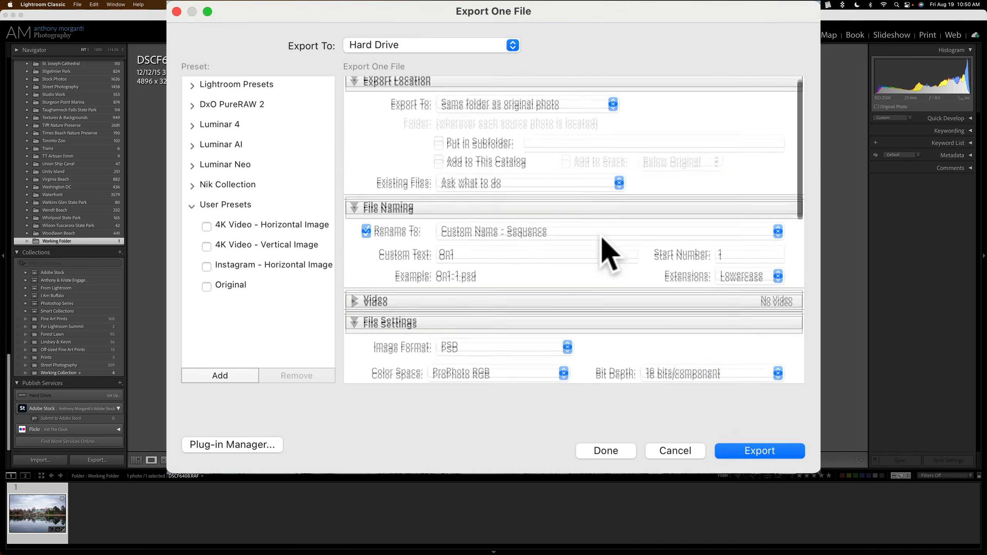
scroll(608, 252, down, 5)
scroll(608, 252, down, 5)
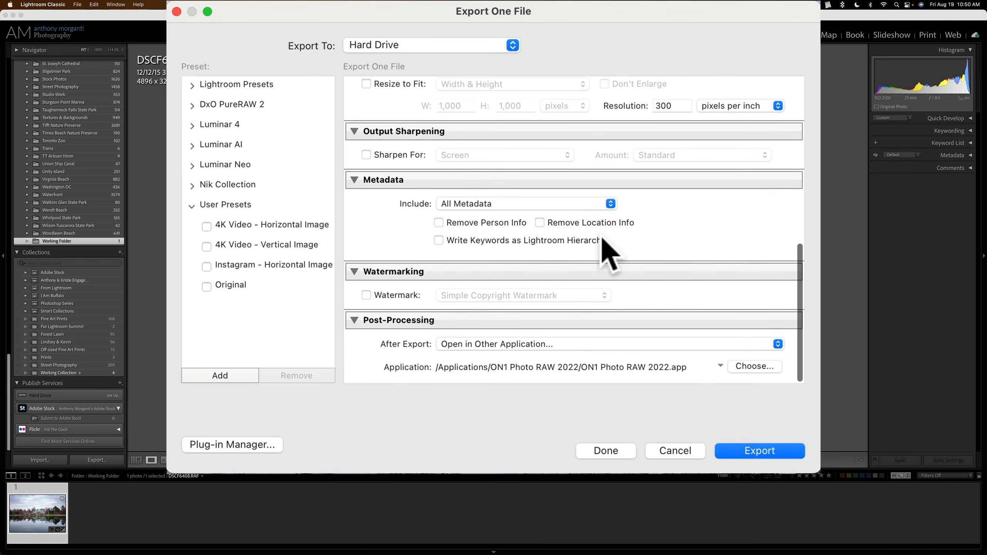
click(752, 453)
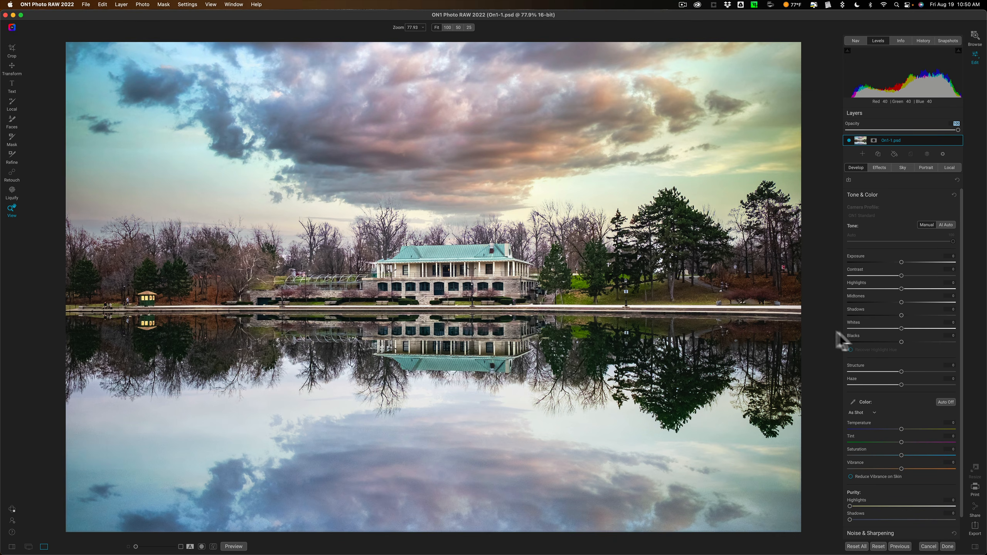
Check the Sky Swap AI settings, then in Develop raise Structure to about 10, lower Haze to about -20 and warm the Temperature slightly.
click(907, 166)
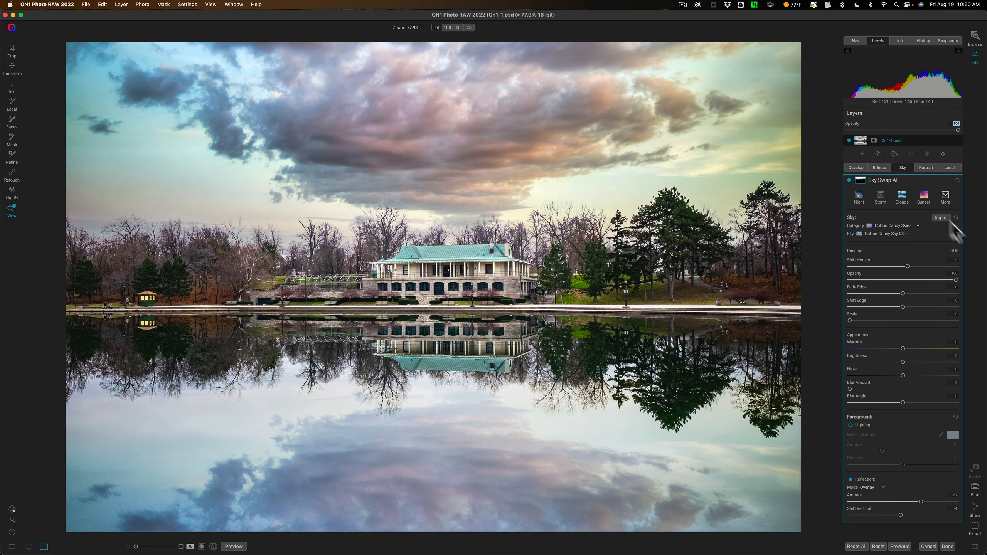
click(855, 168)
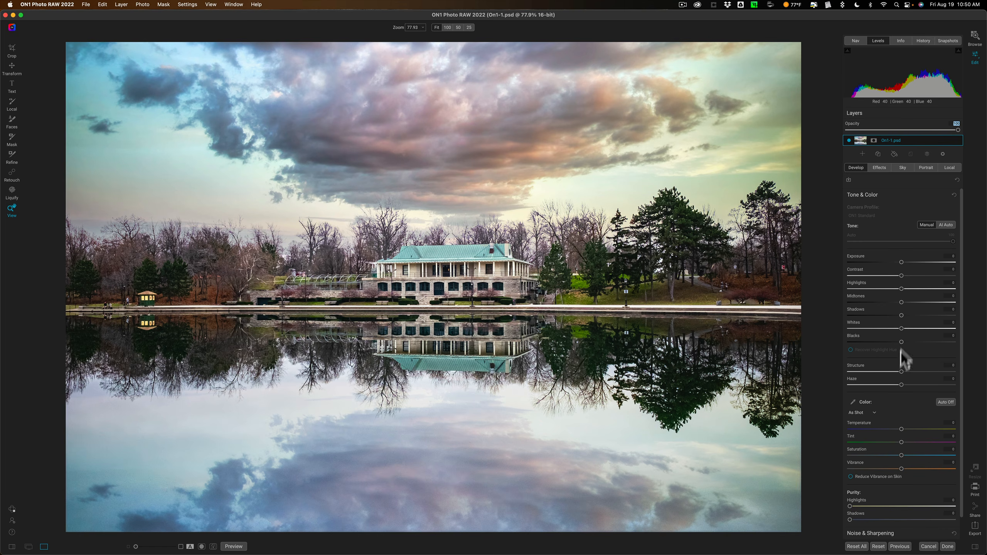
drag(901, 372, 912, 372)
click(912, 371)
mouse_move(902, 384)
mouse_down()
mouse_move(917, 385)
mouse_move(891, 384)
mouse_up()
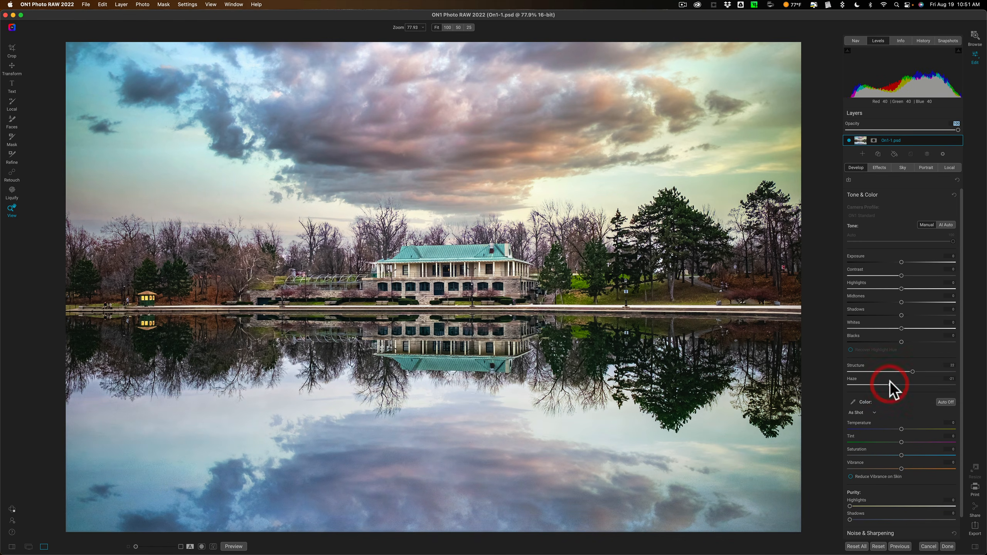
click(906, 428)
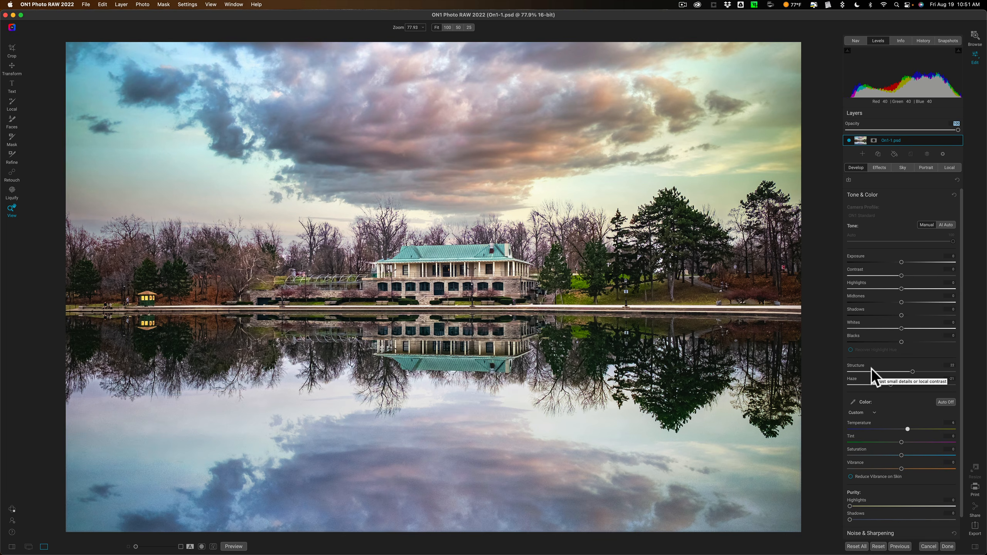
Add a Dynamic Contrast filter to the photo in Effects.
click(879, 168)
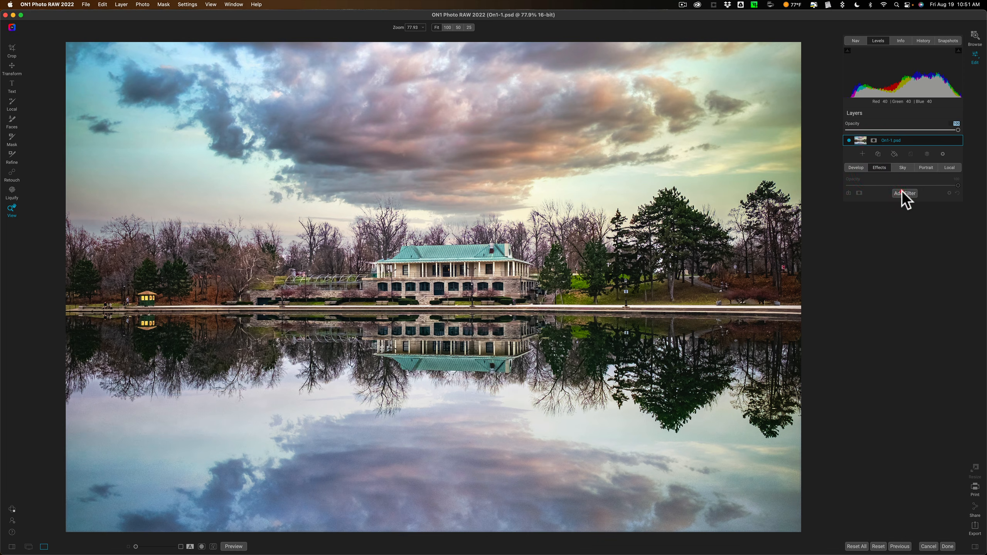
click(901, 190)
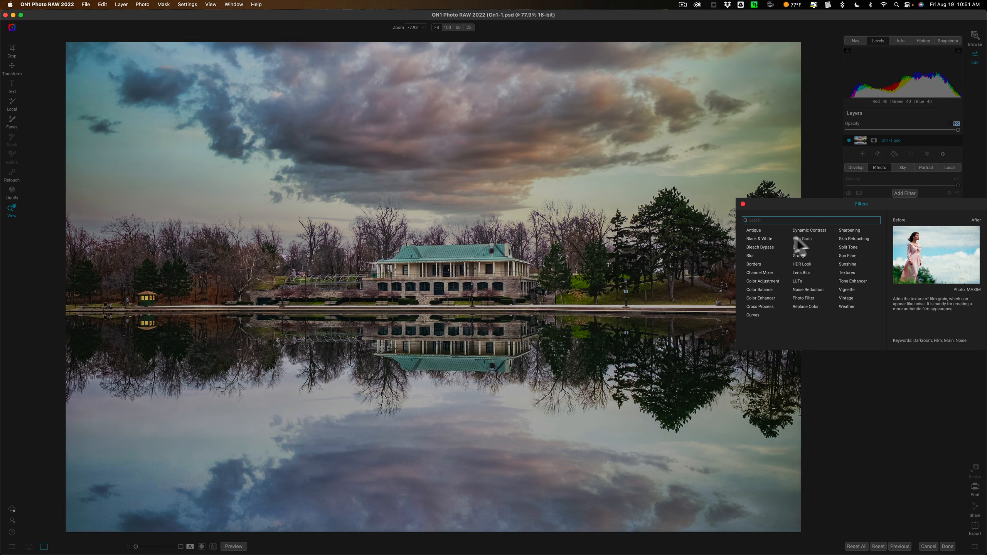
click(798, 229)
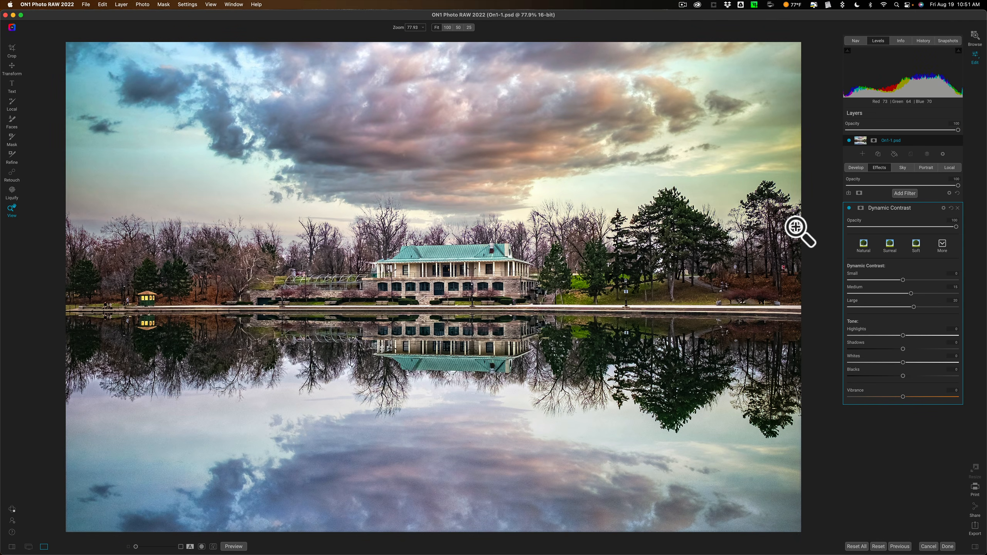
Finish the edit and save it as On1-1.psd in Working Folder, replacing the existing file.
click(947, 546)
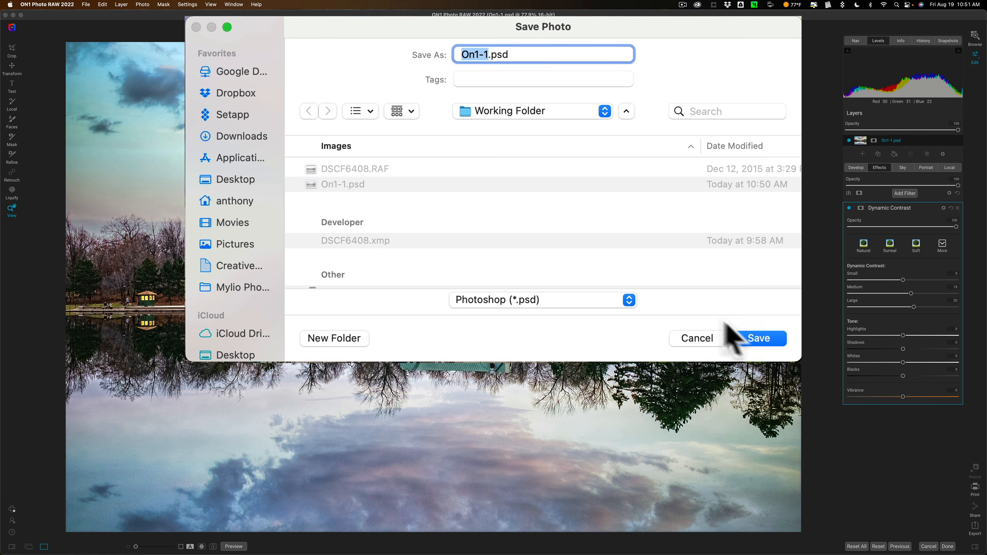
click(752, 337)
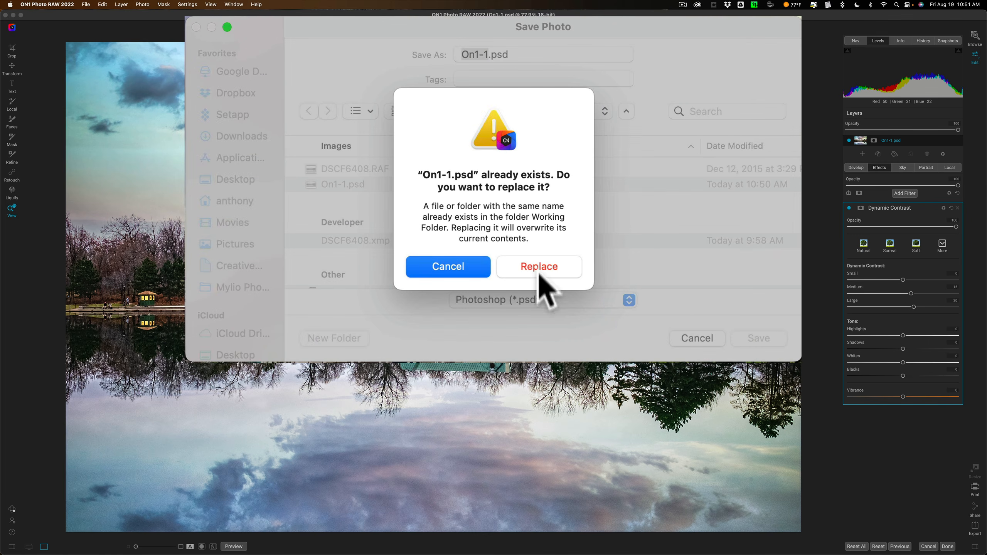
click(540, 268)
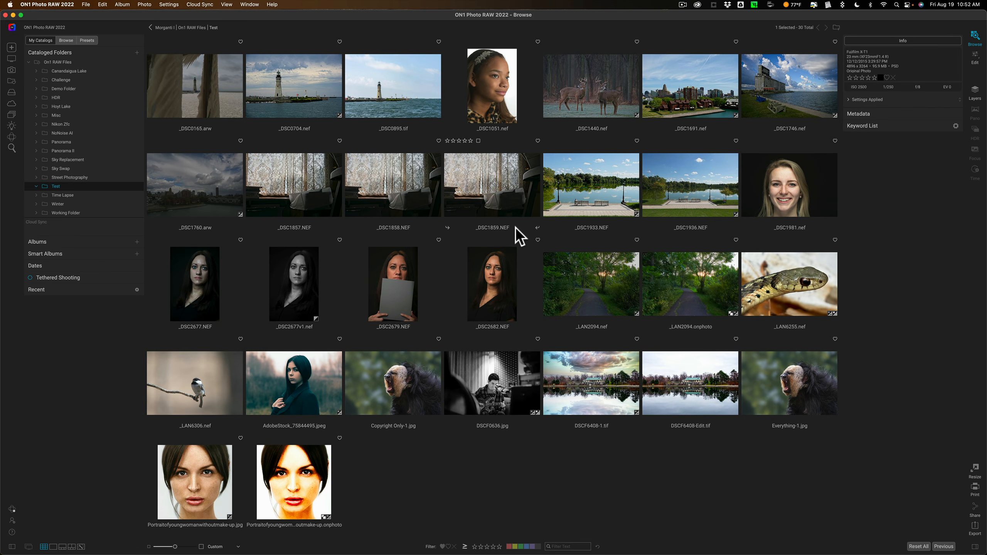
Quit ON1 Photo RAW 2022 and synchronize Lightroom Classic's Working Folder to import and display the edited On1-1.psd.
key(super+q)
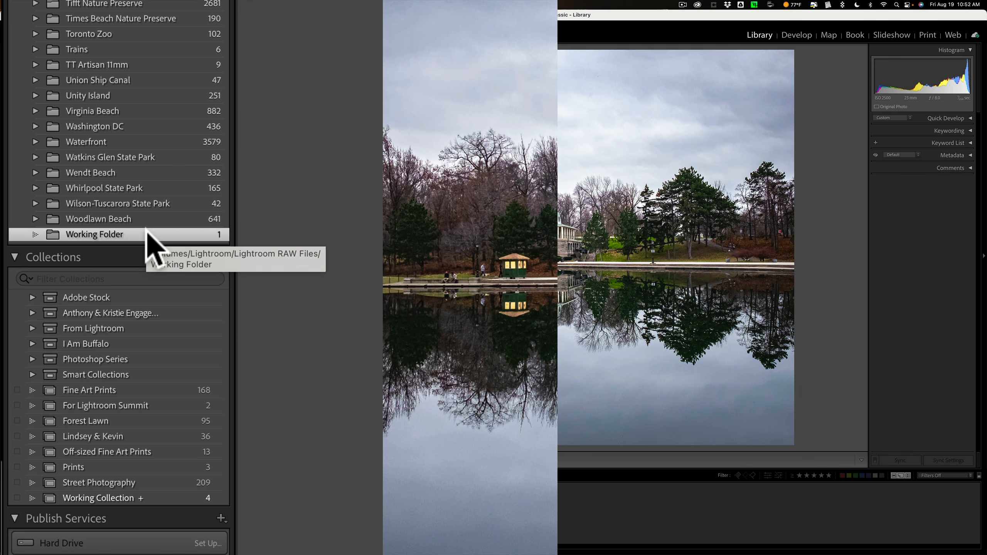
right_click(136, 234)
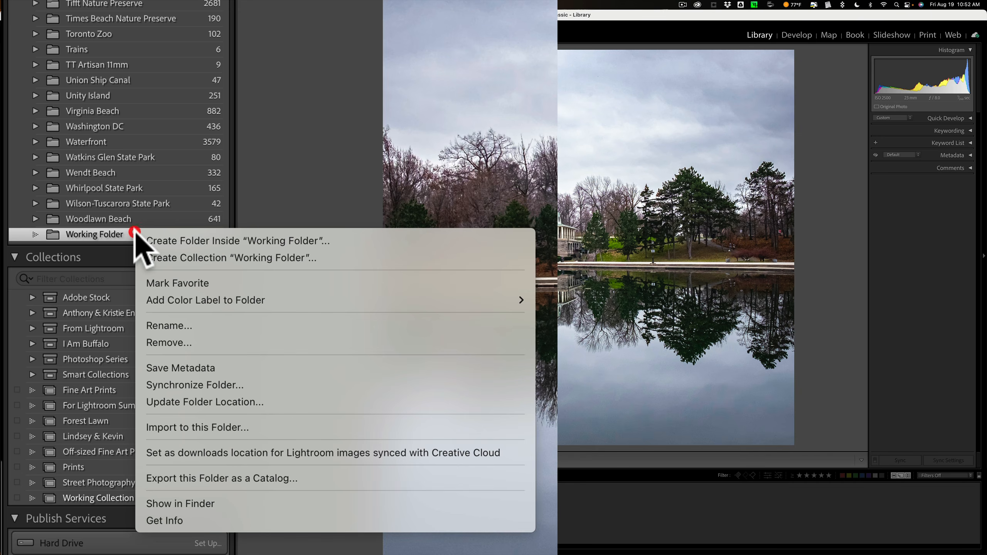
click(196, 386)
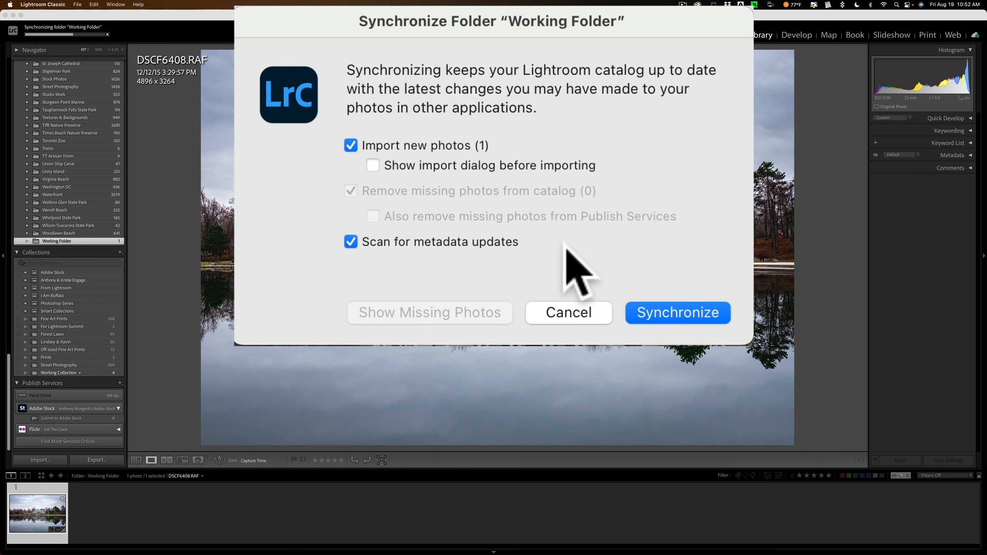
click(656, 311)
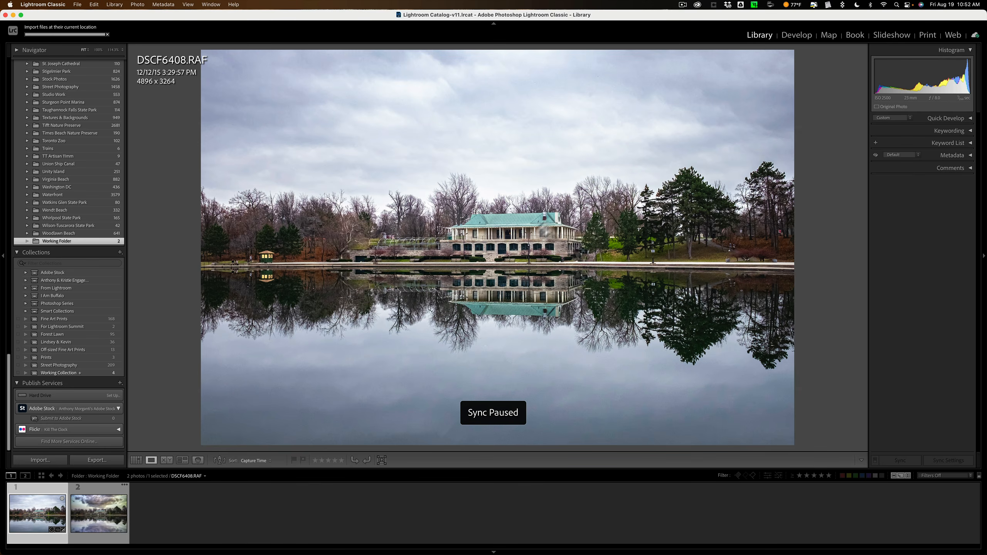
click(110, 519)
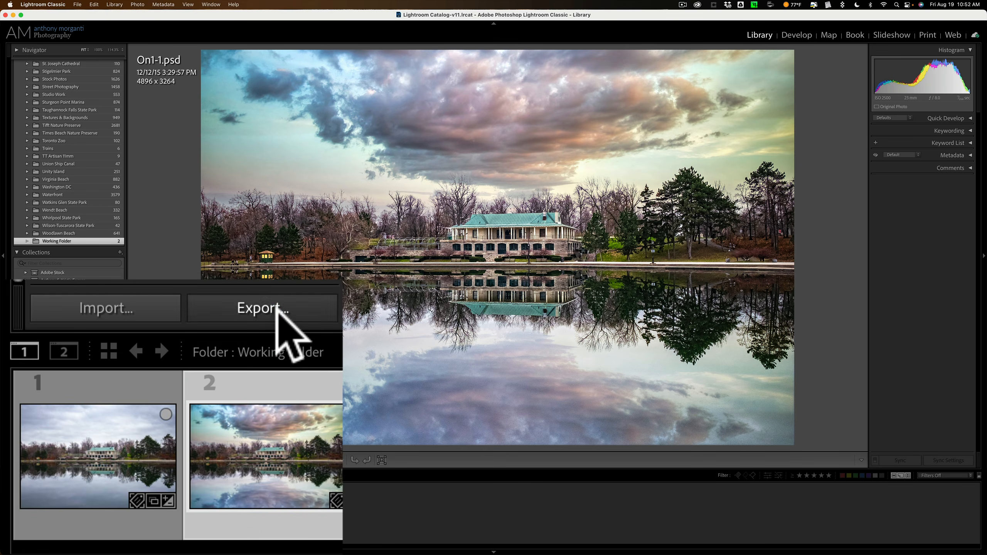
Review the current export settings for On1-1.psd and save them as an export preset named On1 Plugin in User Presets.
click(97, 460)
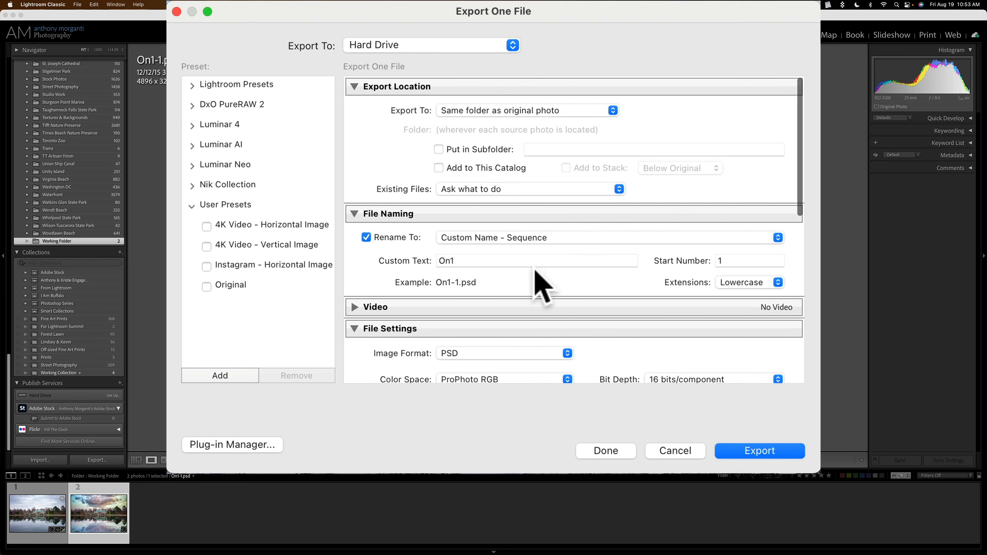
scroll(563, 292, down, 2)
scroll(565, 296, down, 5)
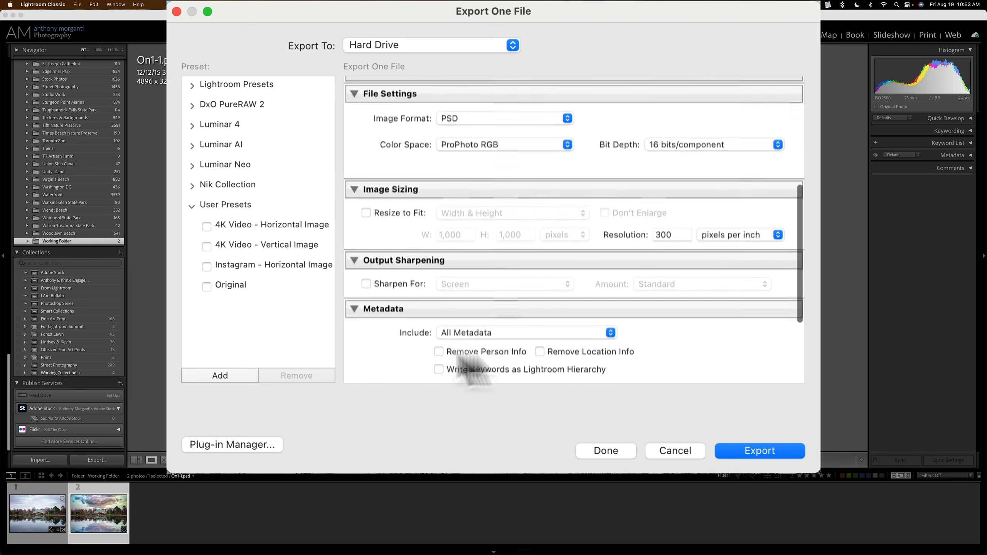
scroll(569, 356, down, 3)
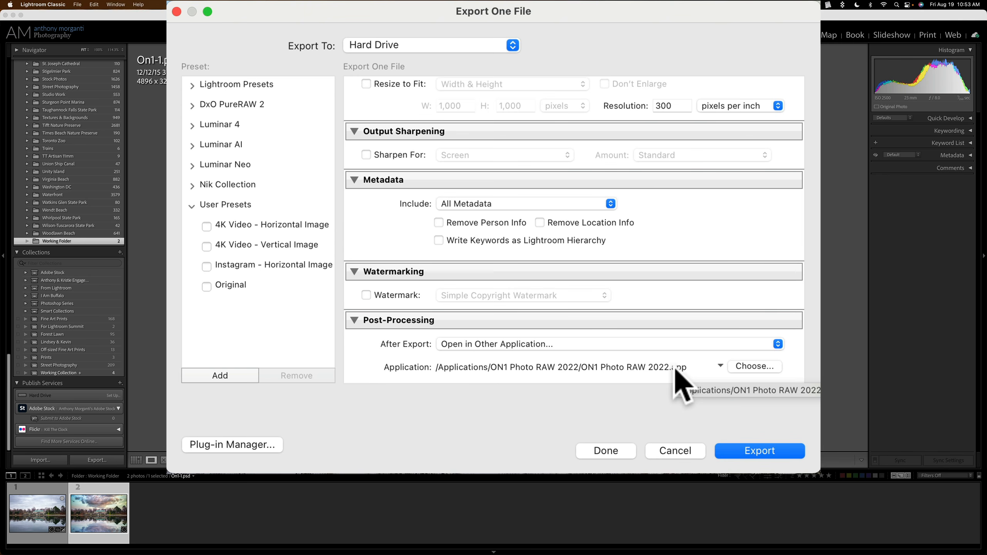
click(214, 374)
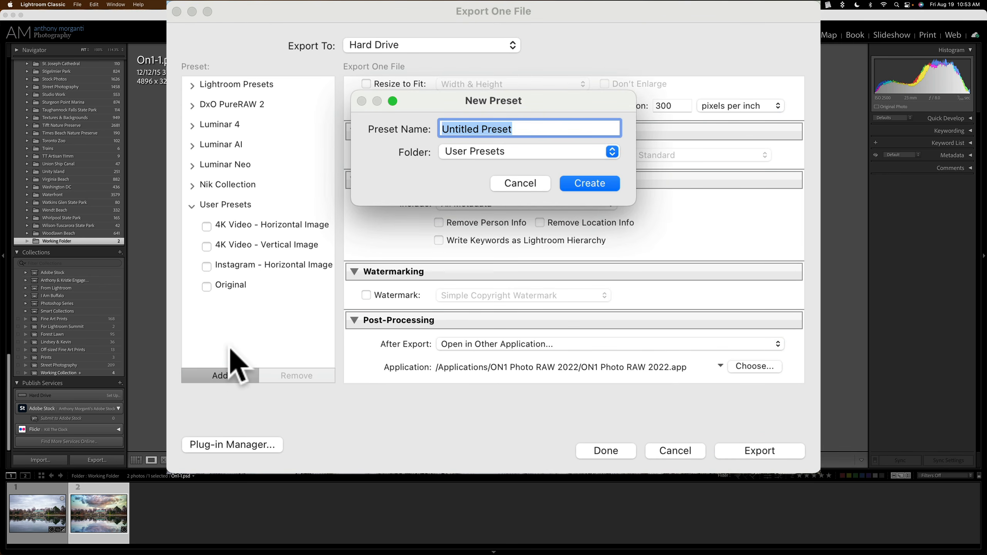
text(On1)
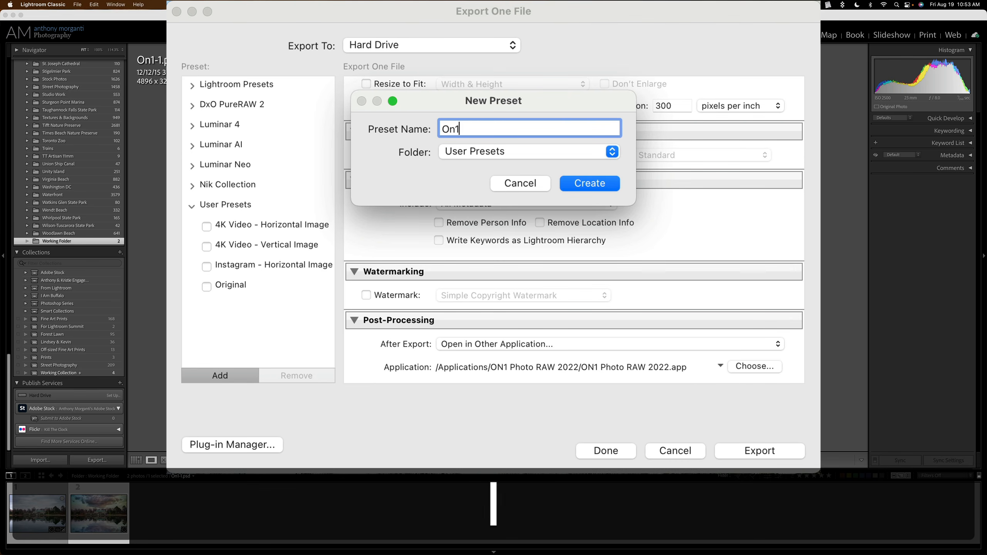
text( Plugin)
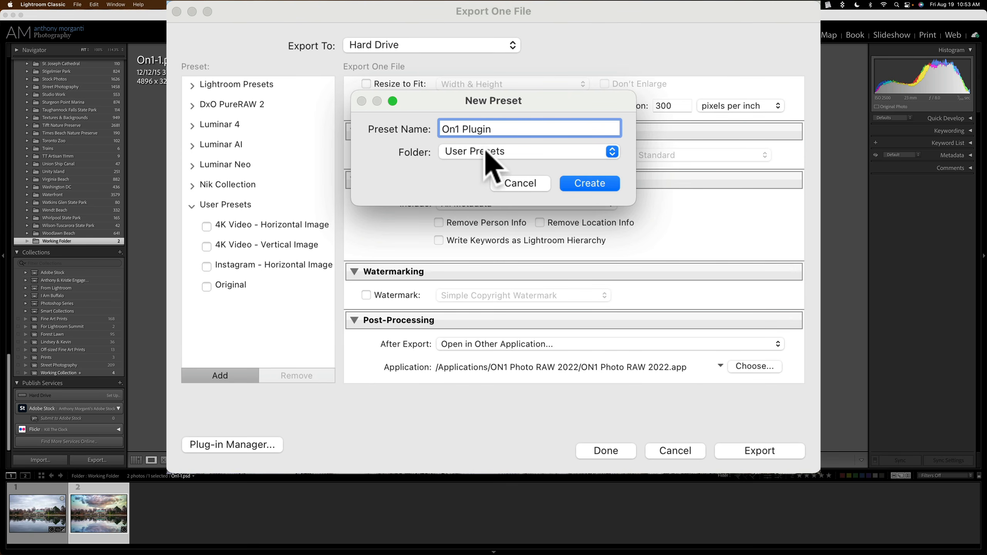
click(583, 183)
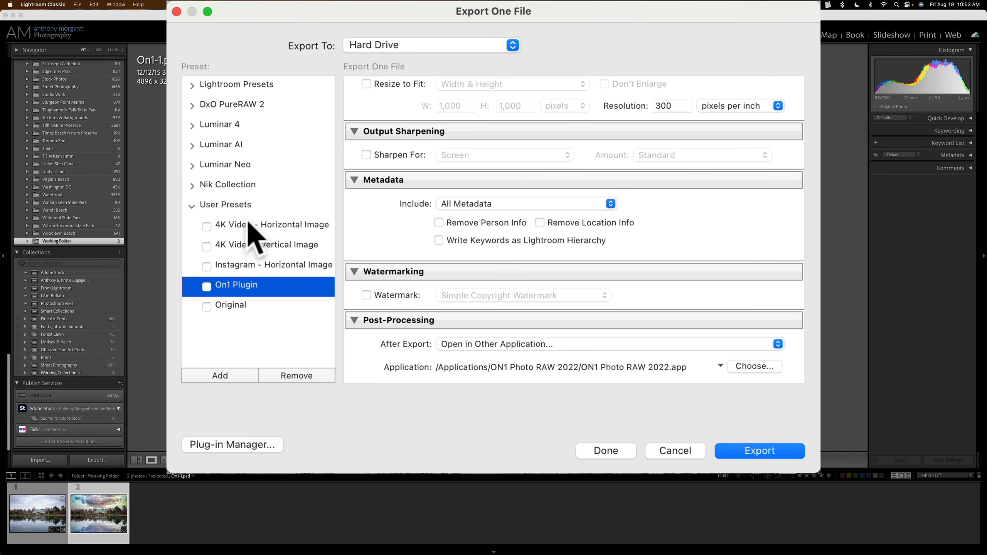
Look through the 4K Video and Instagram export presets, then keep the 4K Video - Horizontal Image settings without exporting.
click(238, 228)
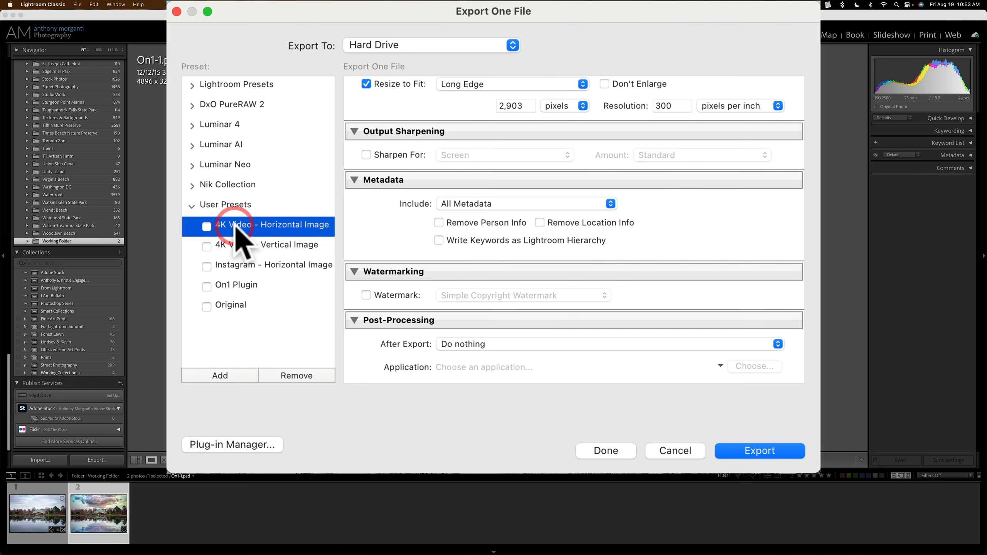
click(280, 244)
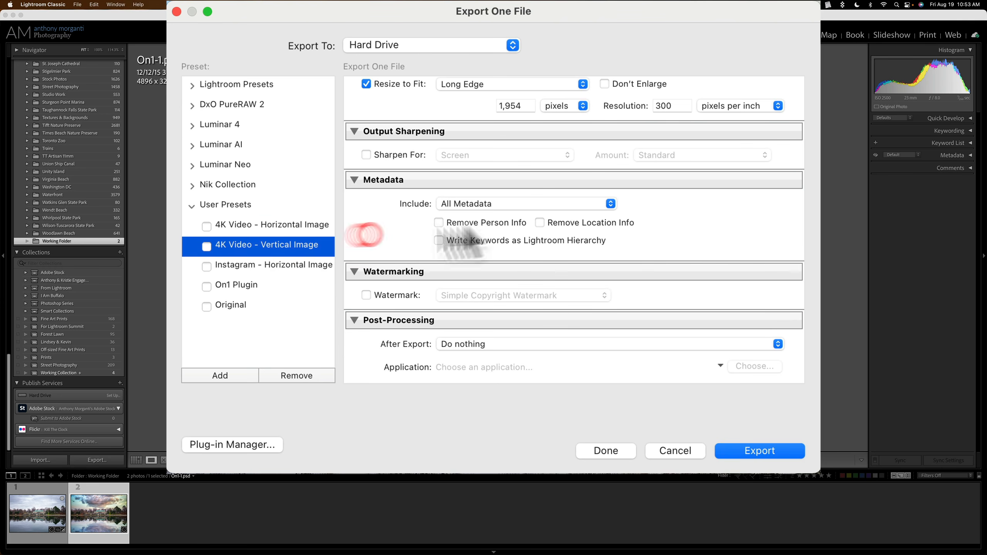
click(275, 266)
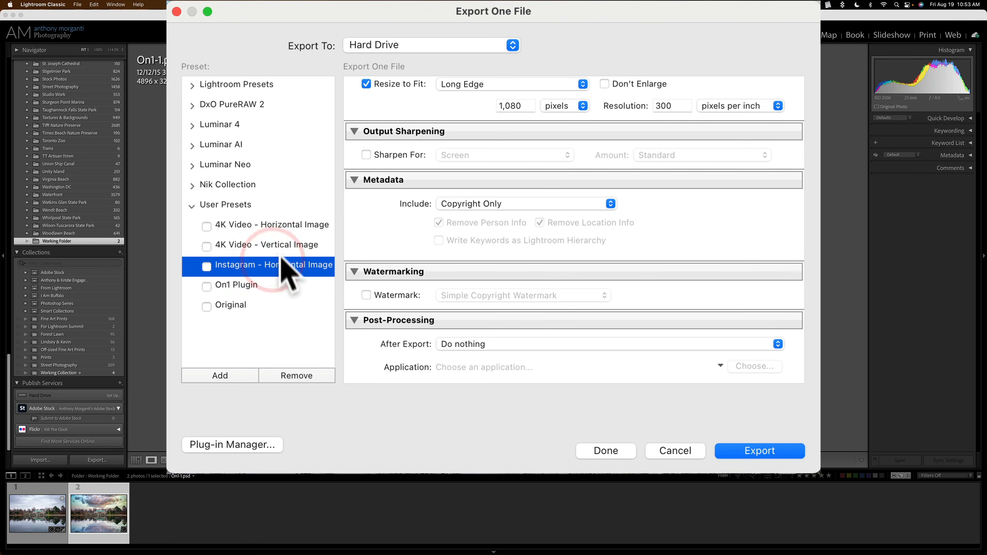
click(274, 226)
scroll(789, 238, up, 10)
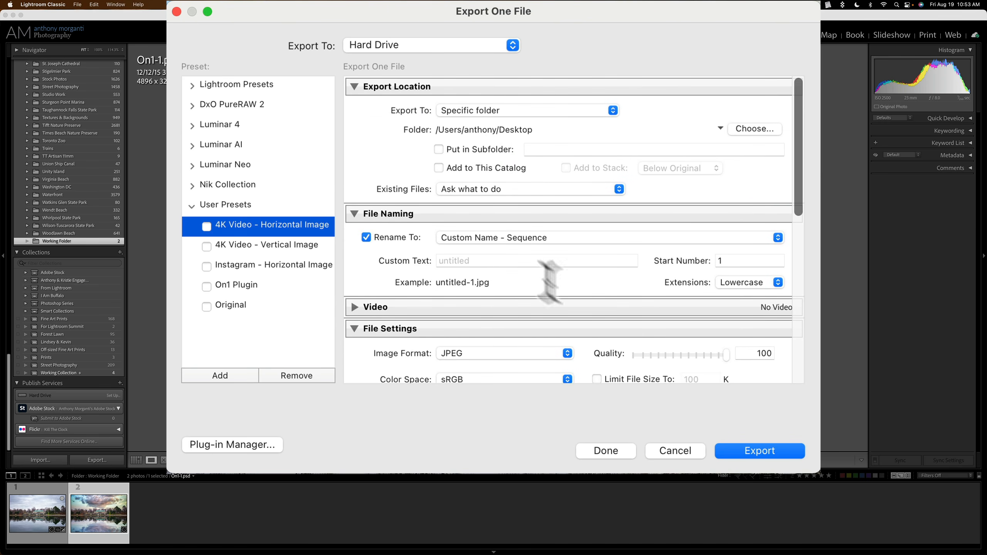
click(616, 454)
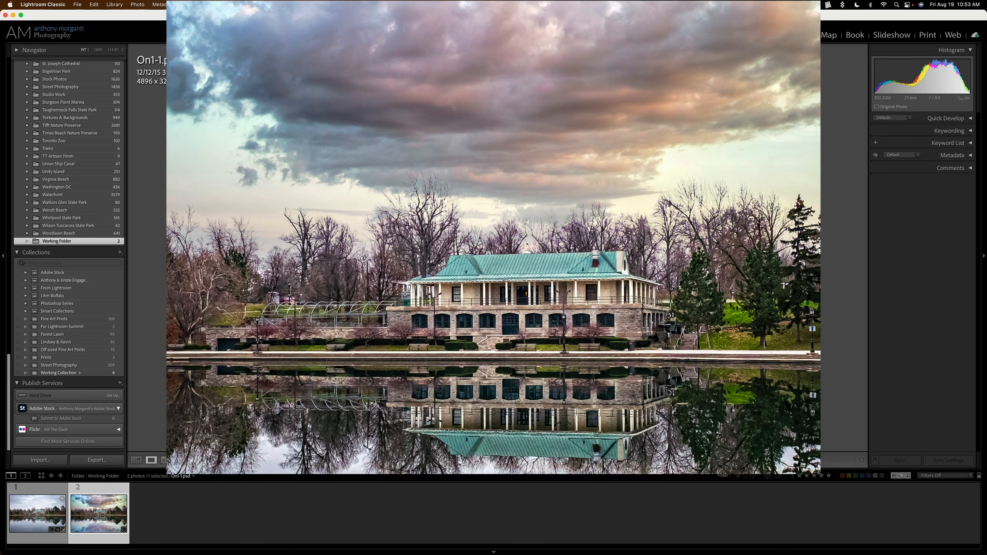
Load the On1 Plugin preset in a new export, check its settings through Post-Processing, and leave without exporting.
click(95, 460)
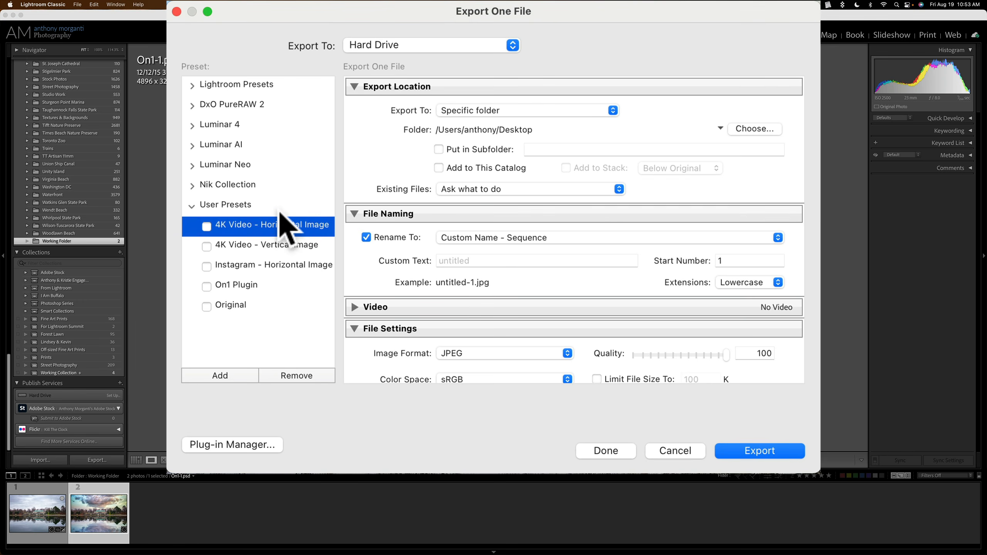
click(233, 285)
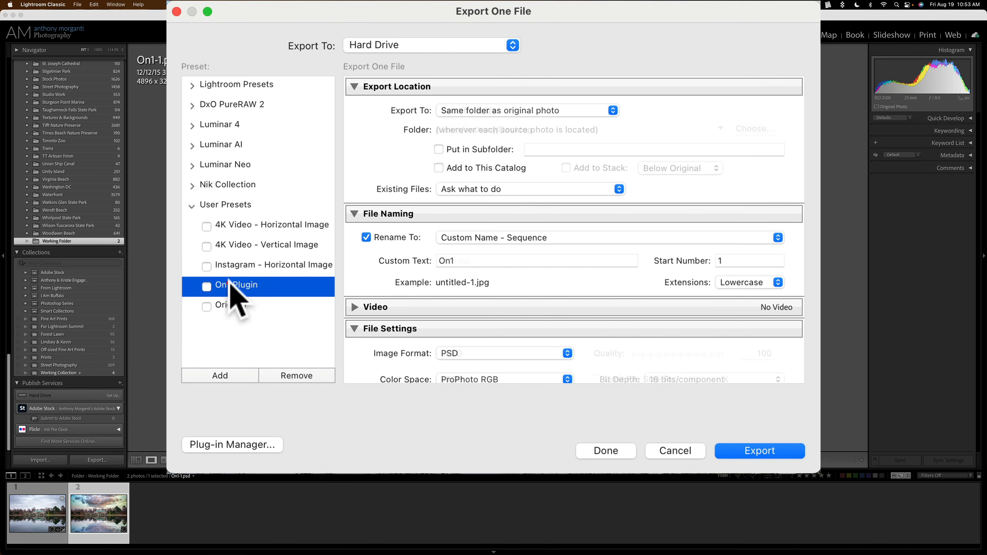
scroll(638, 265, down, 10)
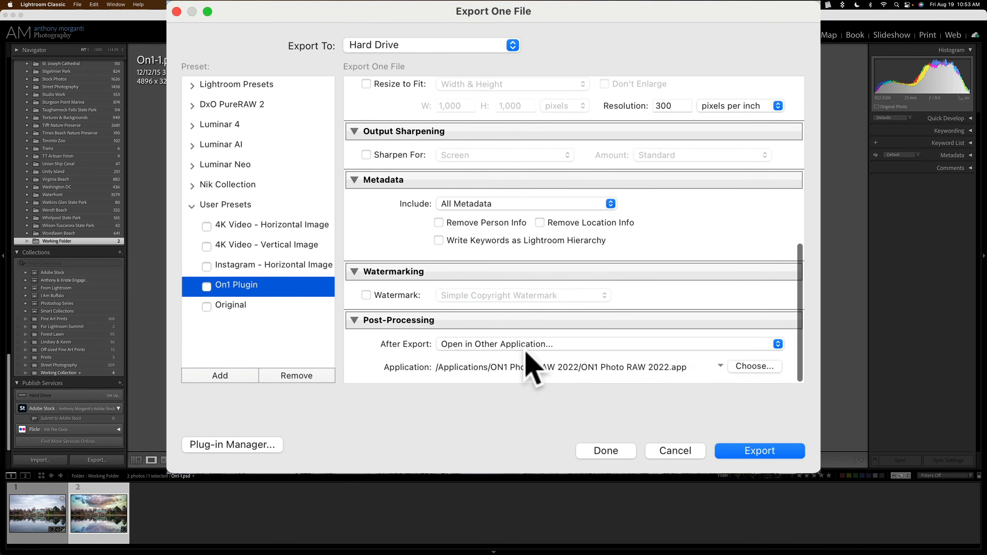
scroll(659, 288, up, 10)
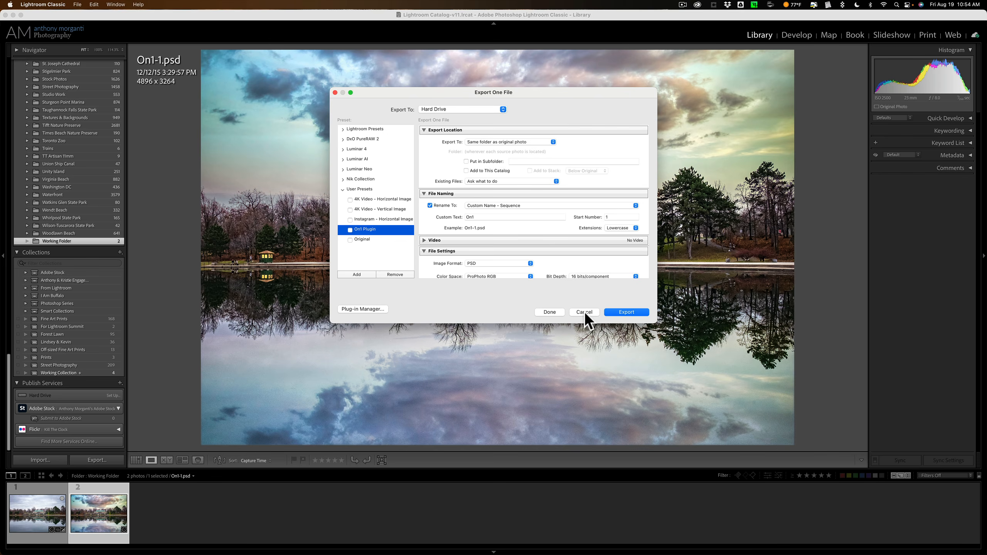
click(571, 313)
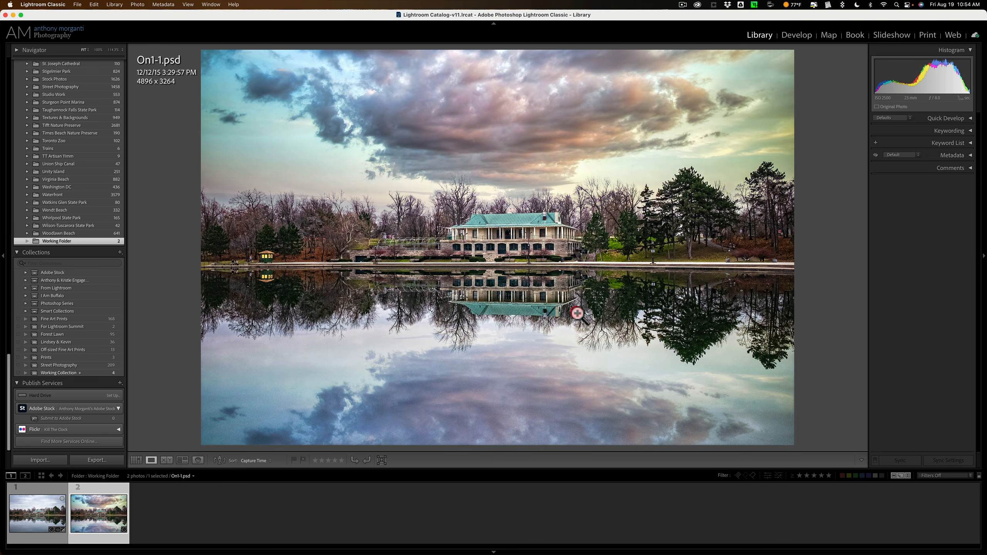